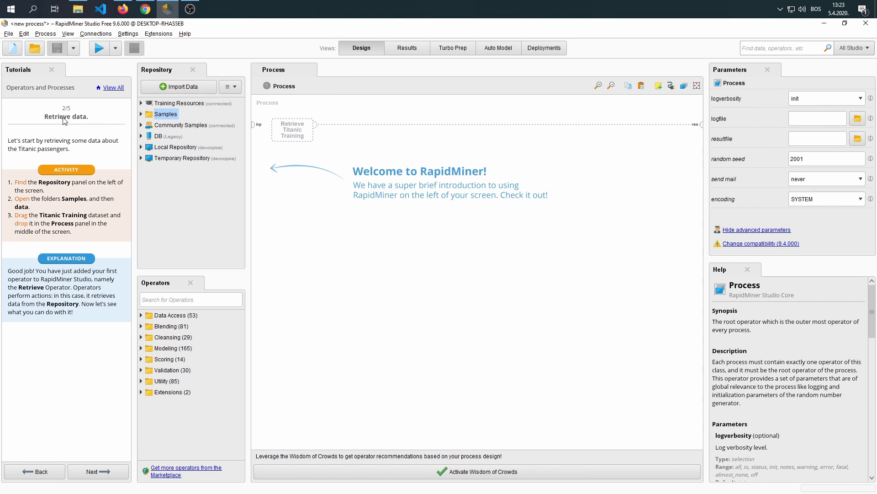
- Add the Titanic Training dataset from Samples > data to the process as a Retrieve operator
click(28, 471)
click(97, 471)
click(141, 115)
click(149, 125)
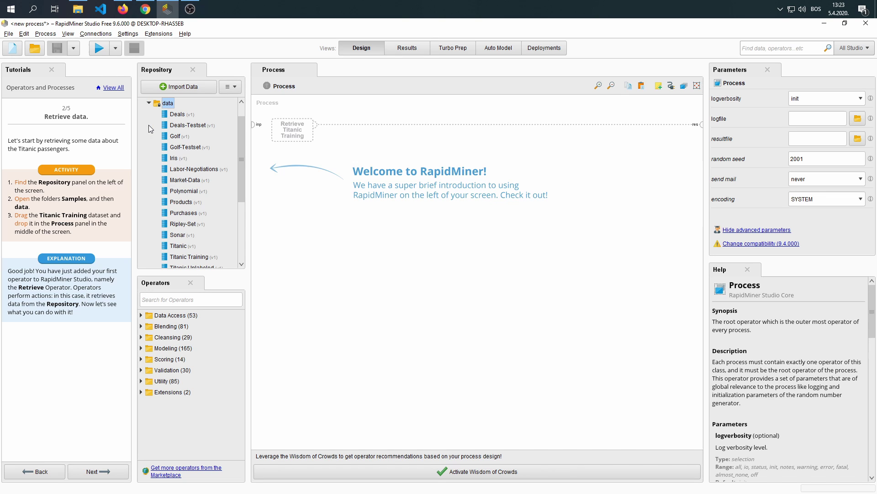
scroll(209, 187, down, 2)
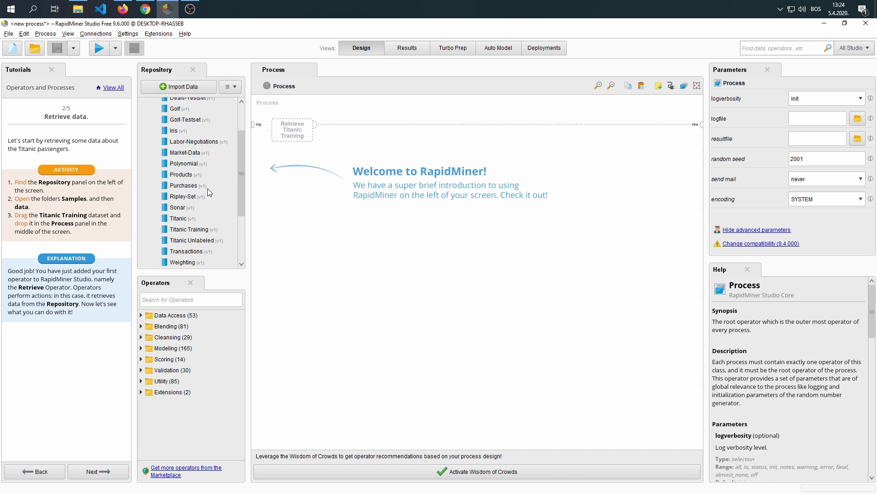
click(195, 201)
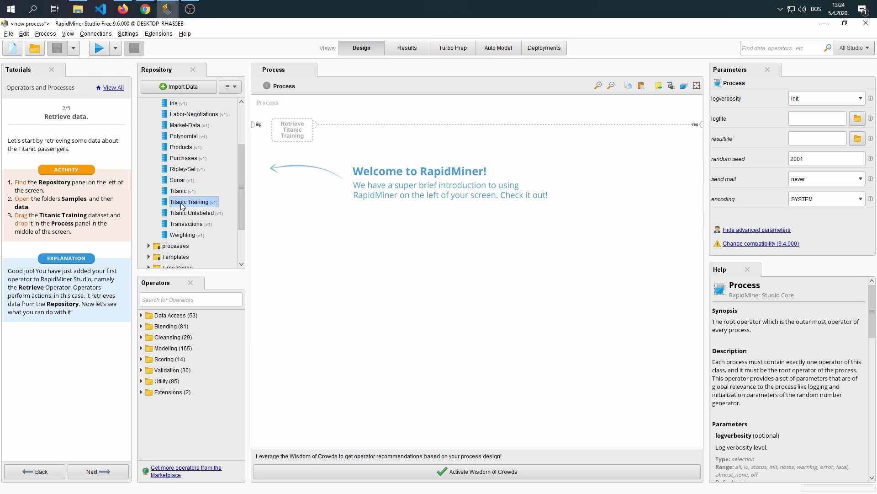
drag(189, 201, 284, 148)
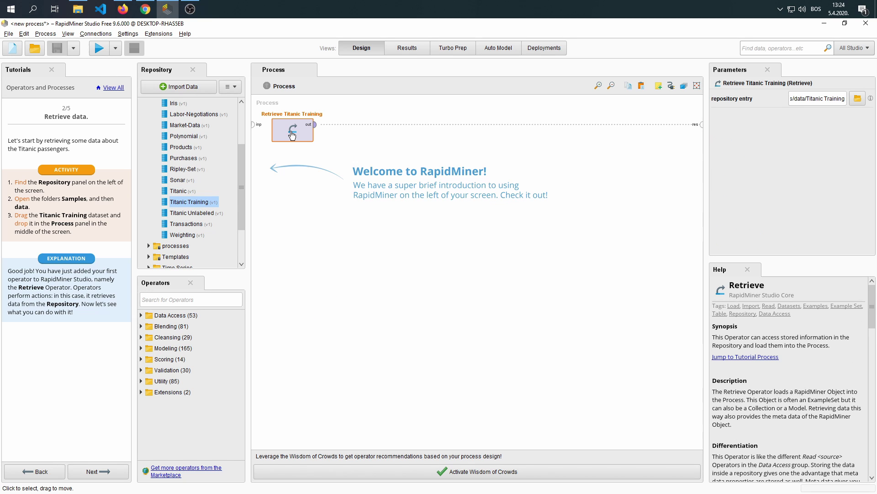
click(109, 474)
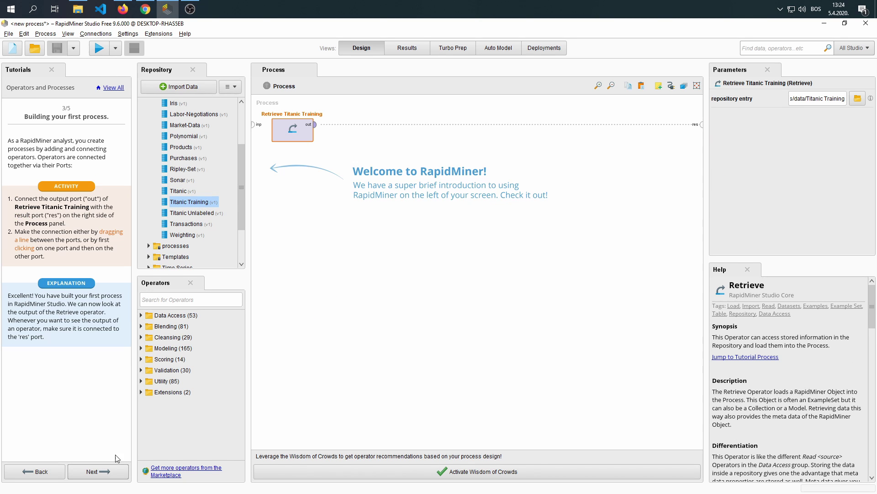
- Connect the Retrieve Titanic Training output to the result port and advance the tutorial
click(314, 124)
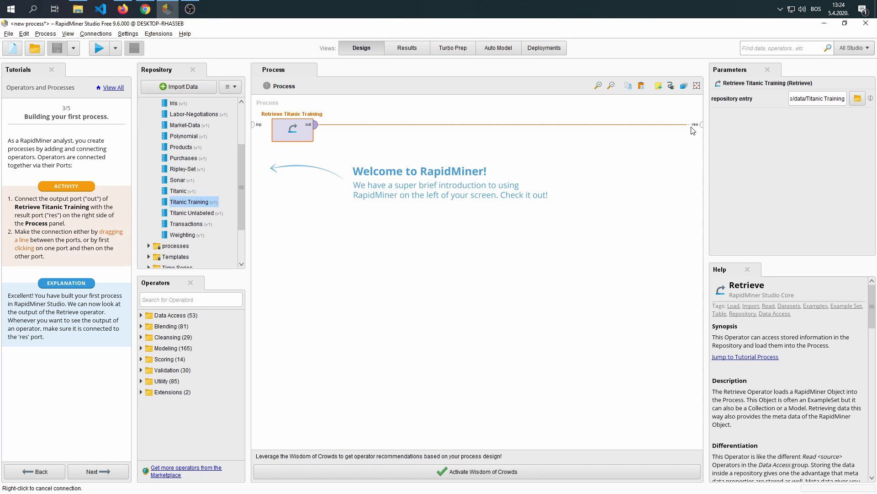
click(702, 126)
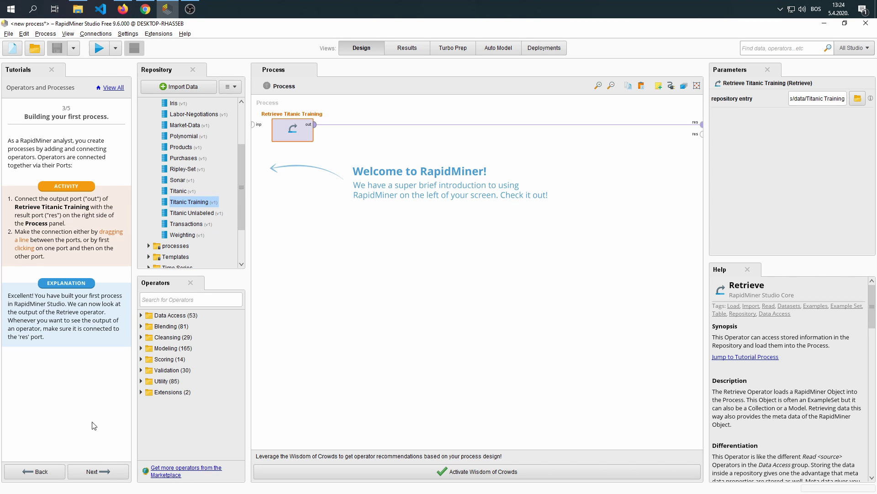
click(97, 471)
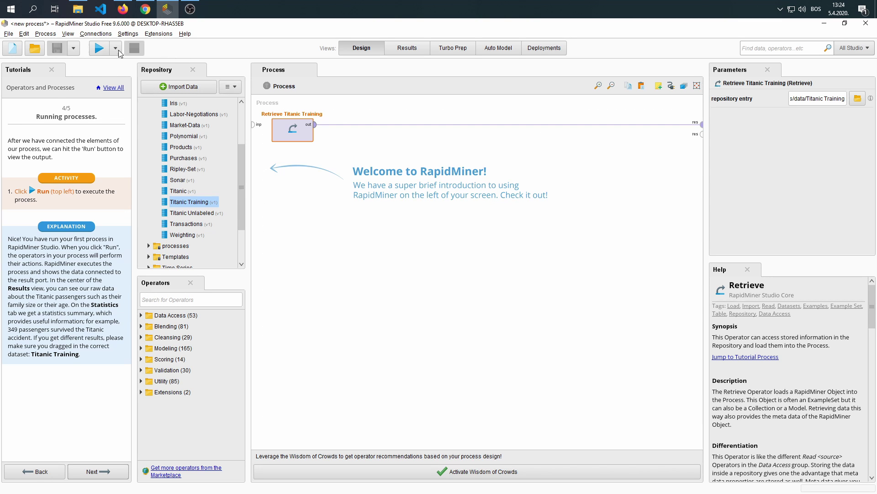
- Run the process, view its ExampleSet, advance the tutorial to 'Halfway there', and return to Design
click(98, 48)
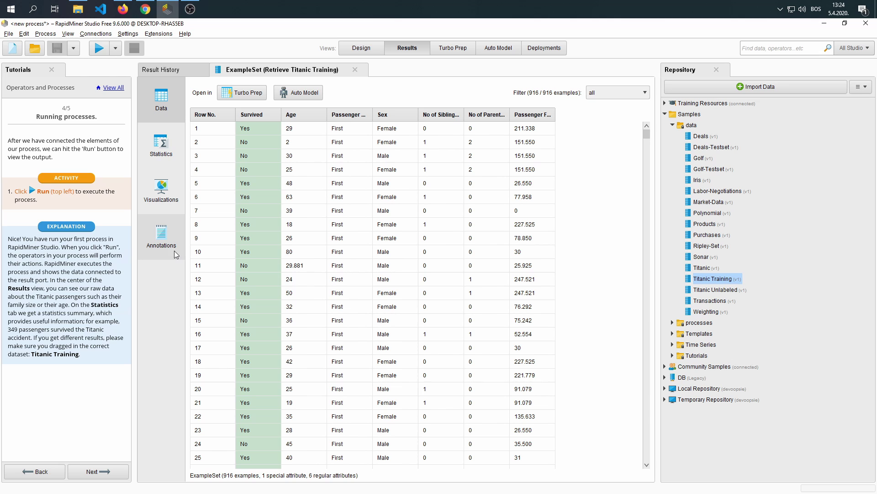
click(109, 477)
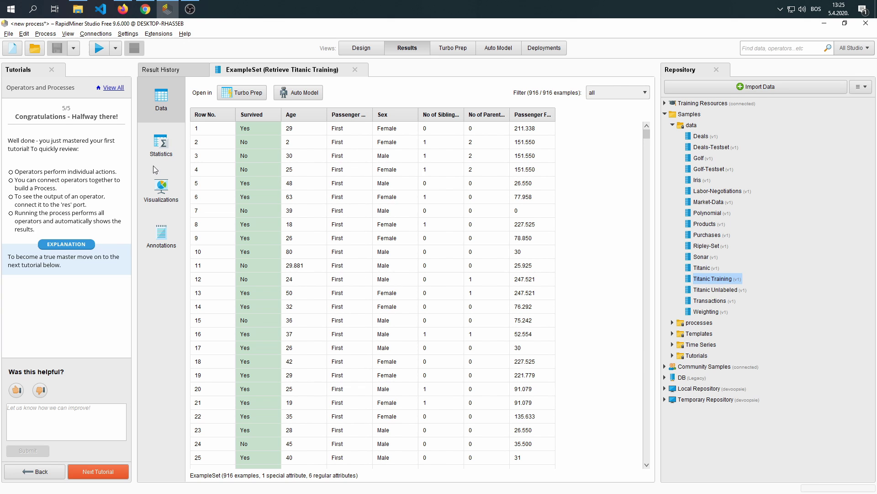
click(361, 47)
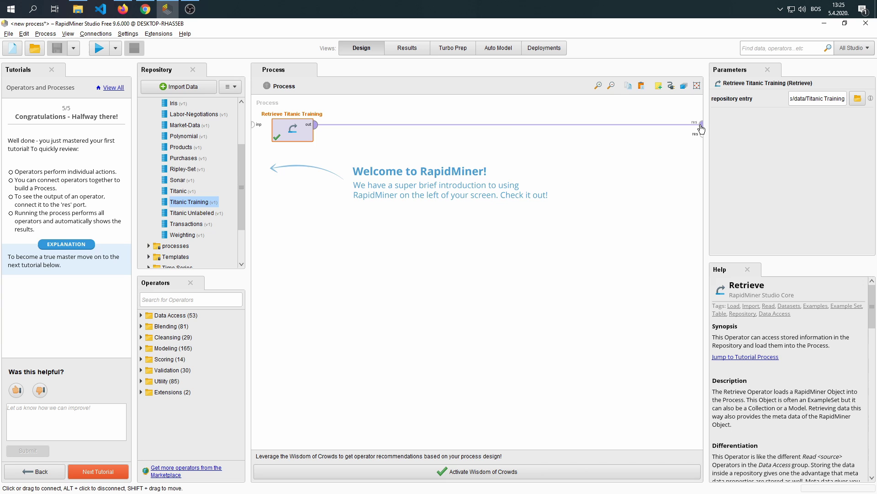
- Paste two copies of the Retrieve Titanic Training operator and align them vertically
drag(273, 159, 332, 111)
click(297, 133)
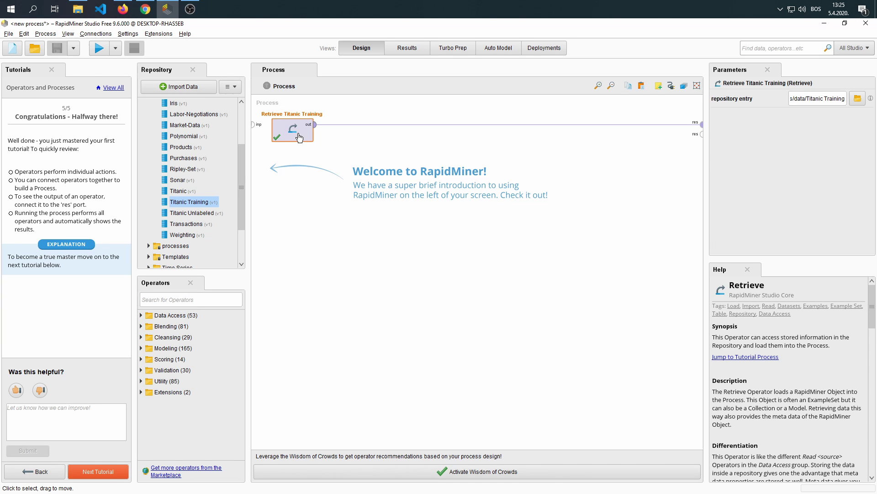
key(ctrl+v)
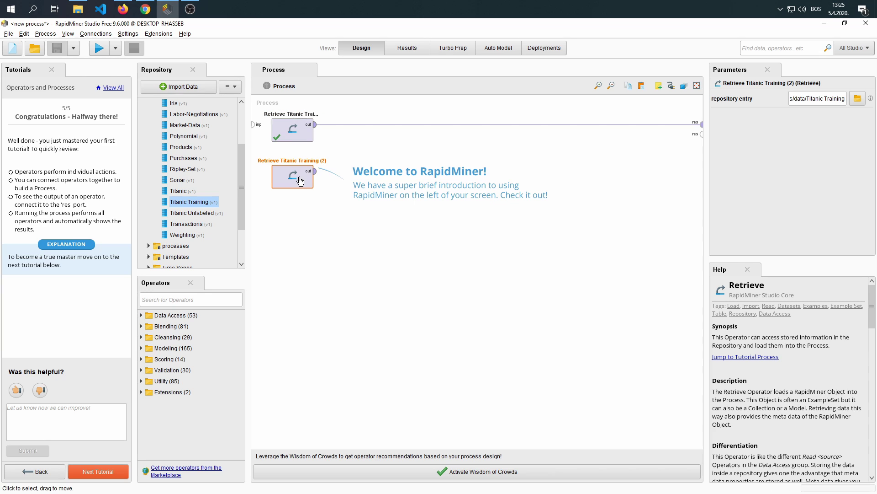
key(ctrl+v)
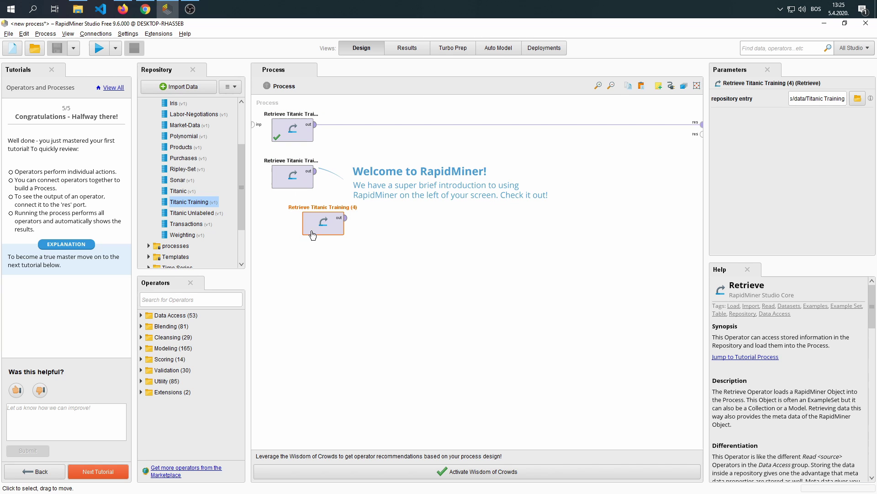
drag(313, 235, 282, 235)
- Wire both copies to the second and third result ports and run the process
click(315, 171)
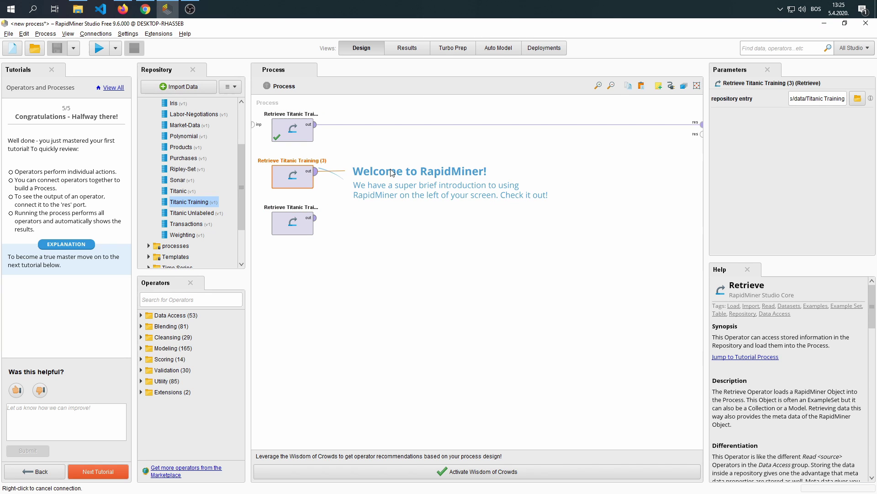
click(701, 135)
click(315, 218)
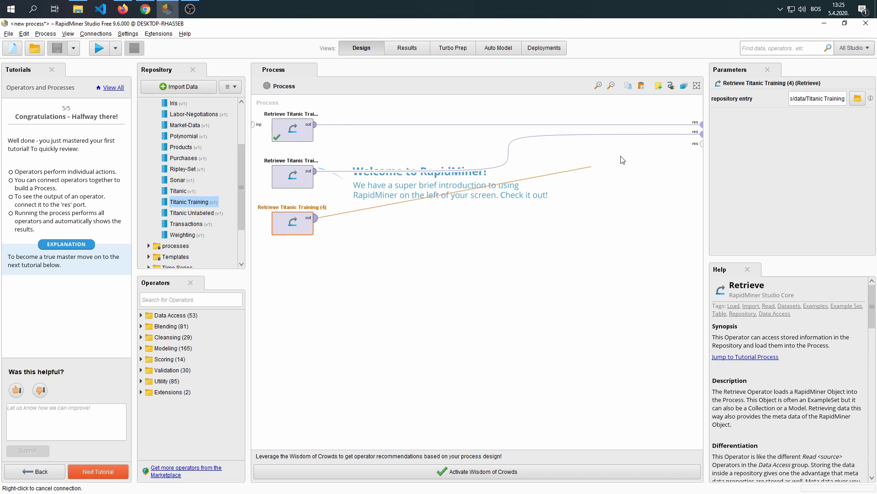
click(702, 145)
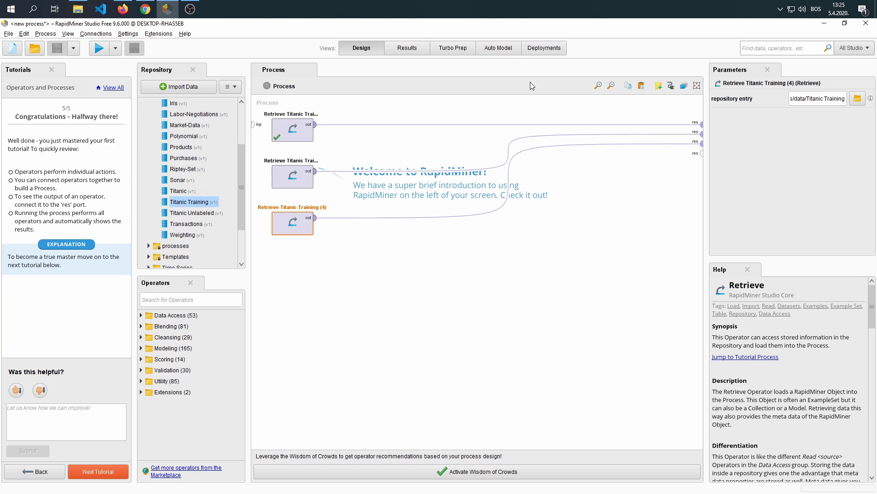
click(98, 48)
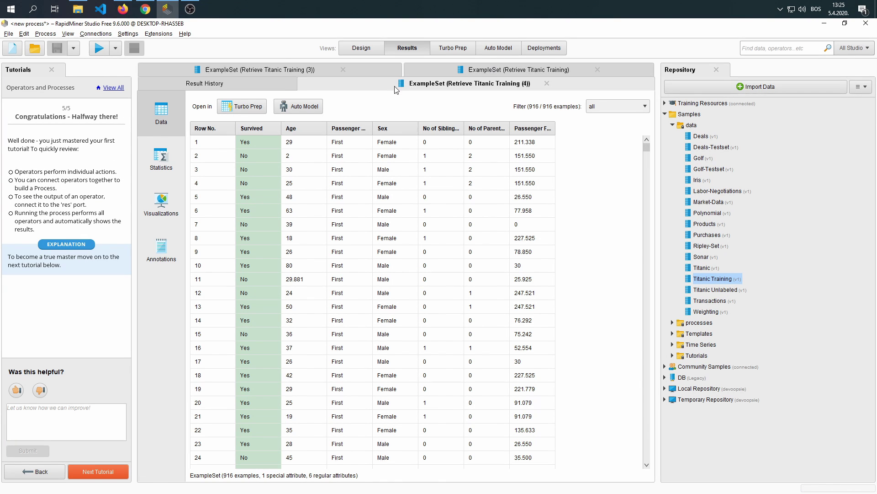
- Browse the result tabs for the Retrieve Titanic Training copies, switching between Design and Results
click(380, 70)
click(350, 71)
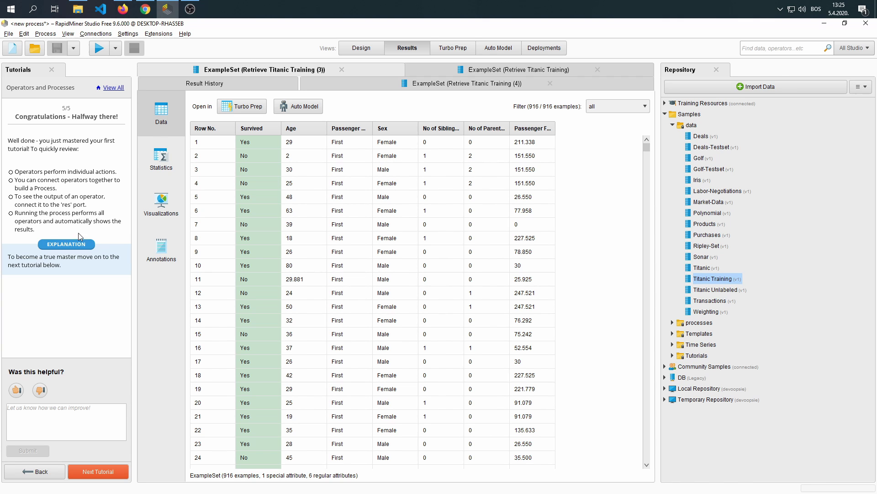
key(F8)
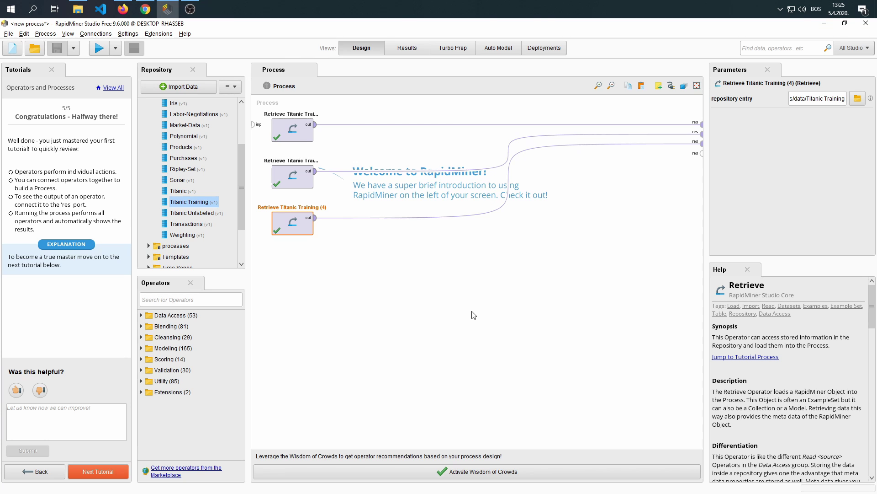
key(F11)
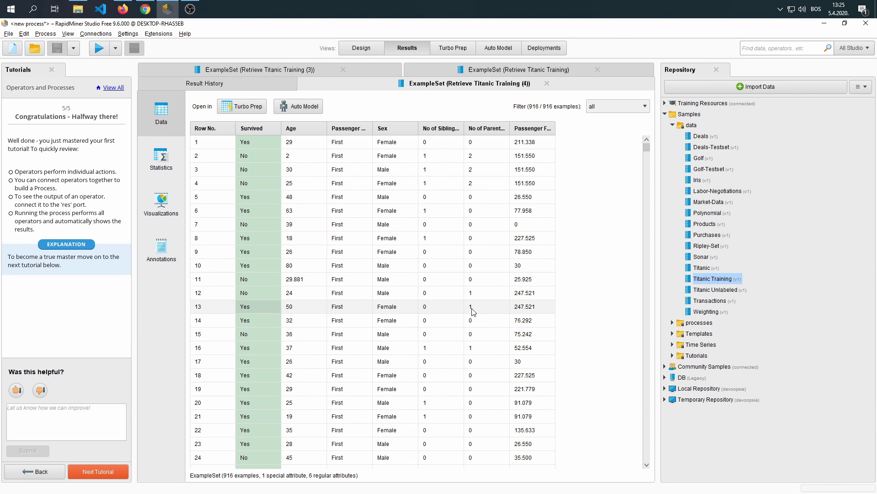
- Delete the extra Retrieve Titanic Training (2) and (4) operators in the Design view
click(362, 50)
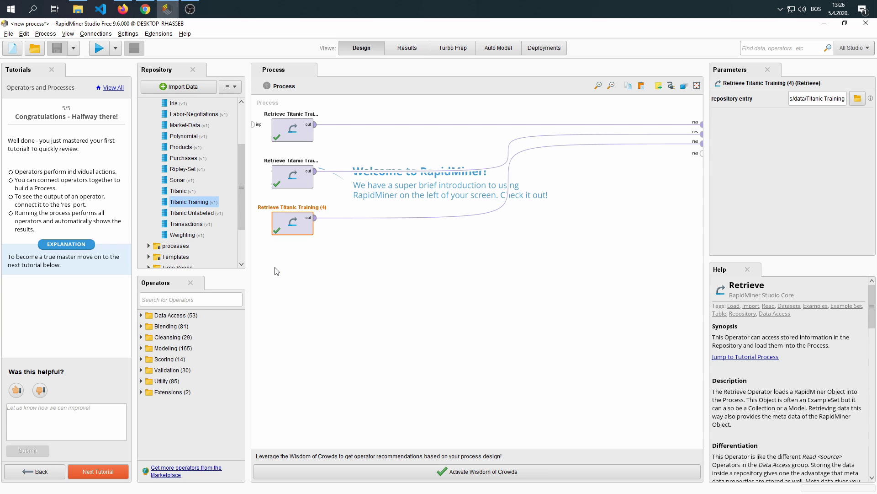
drag(262, 248, 404, 154)
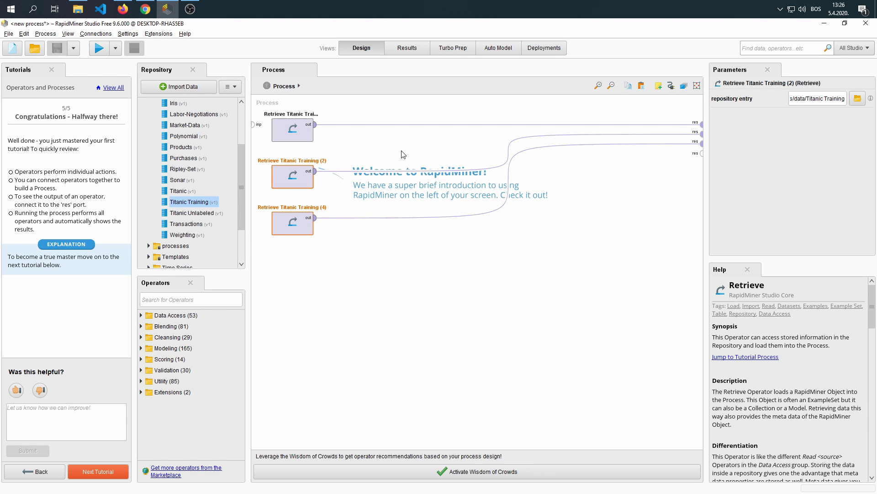
key(Delete)
- From Save Process as, create a GettingStarted subfolder under processes
click(8, 34)
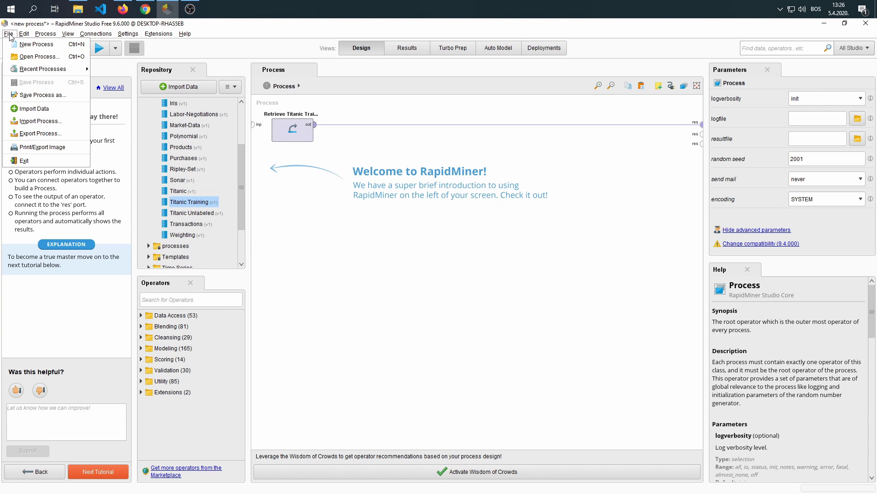
click(6, 34)
click(6, 34)
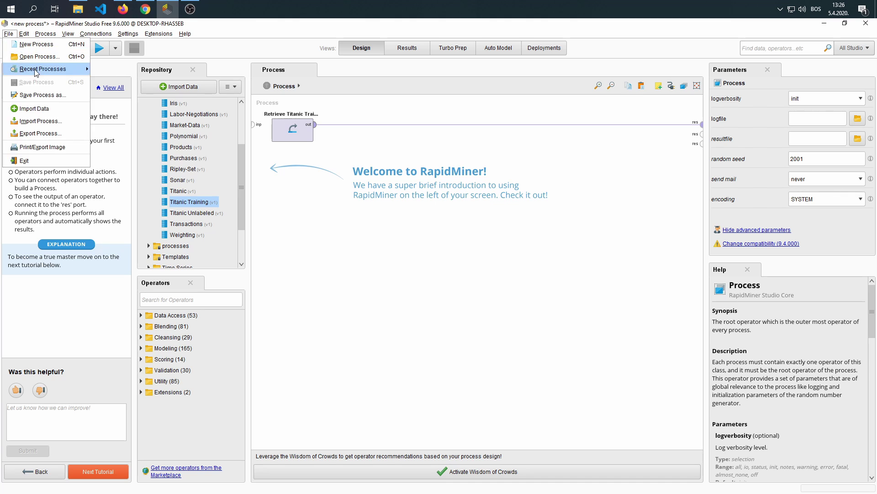
click(34, 95)
right_click(301, 222)
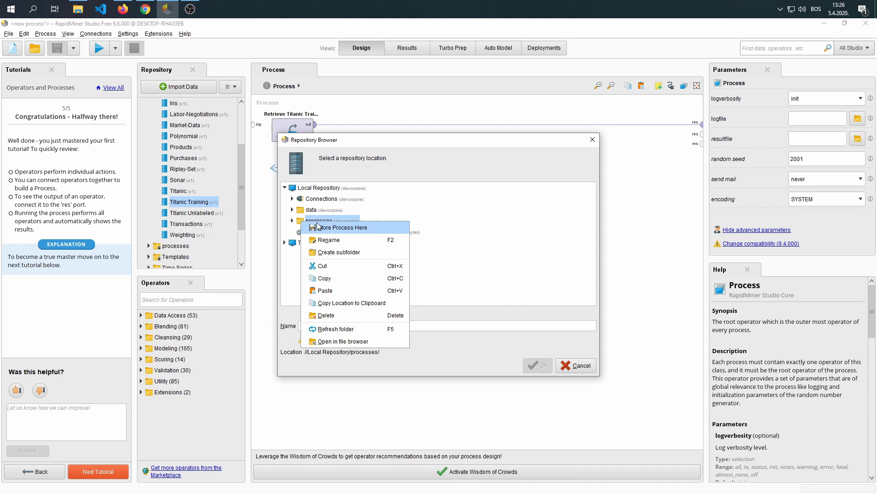
click(346, 252)
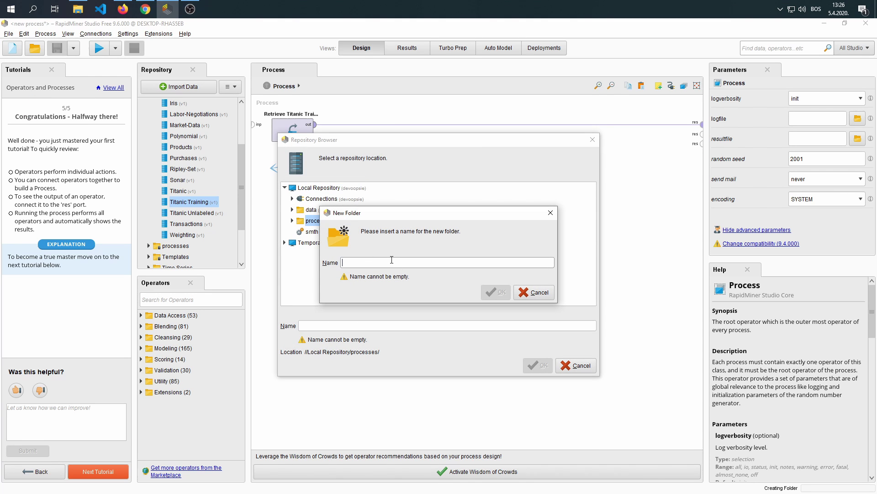
text(GettingStarted)
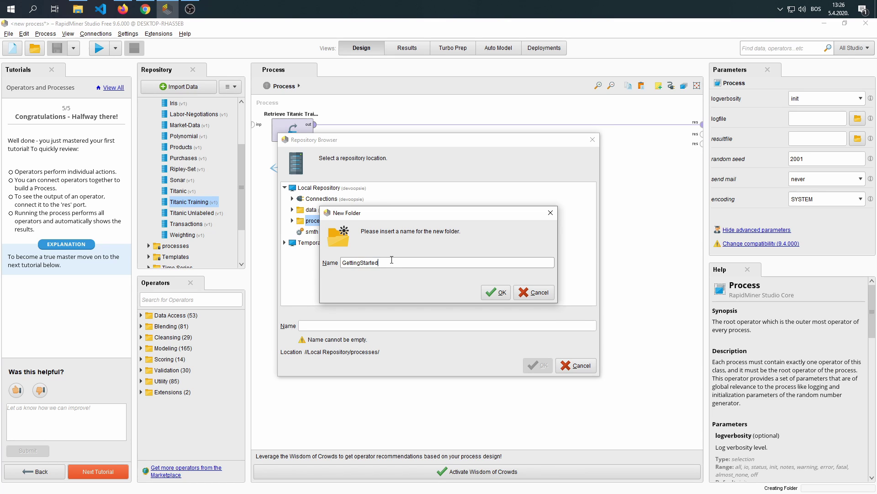
key(Return)
- Save the process there as 'Tutorial 1 data retrieval'
click(332, 325)
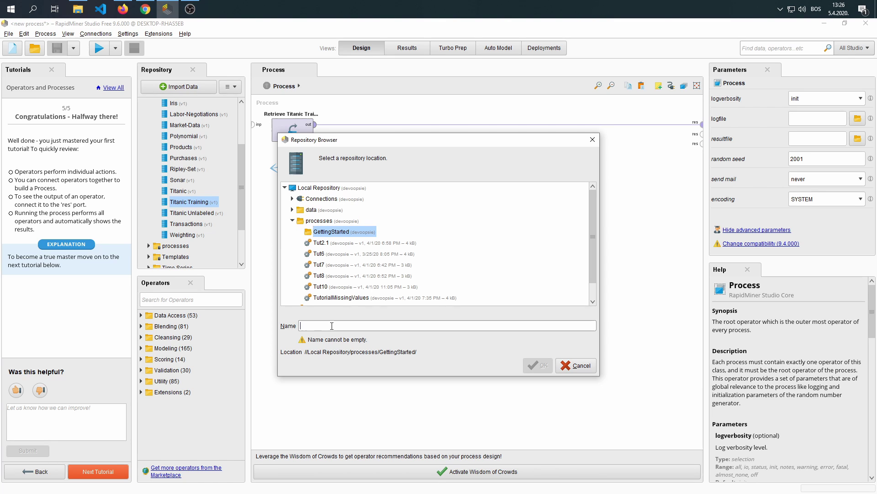
text(T)
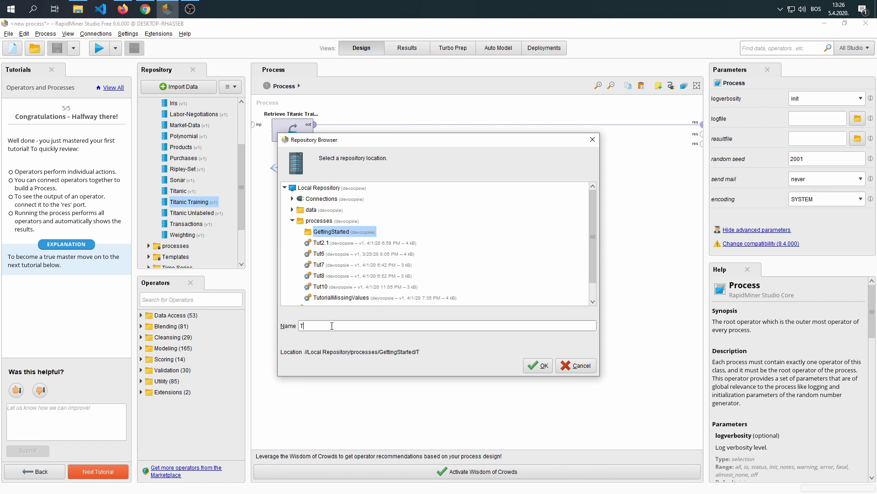
text(utorial 1 data retrieval)
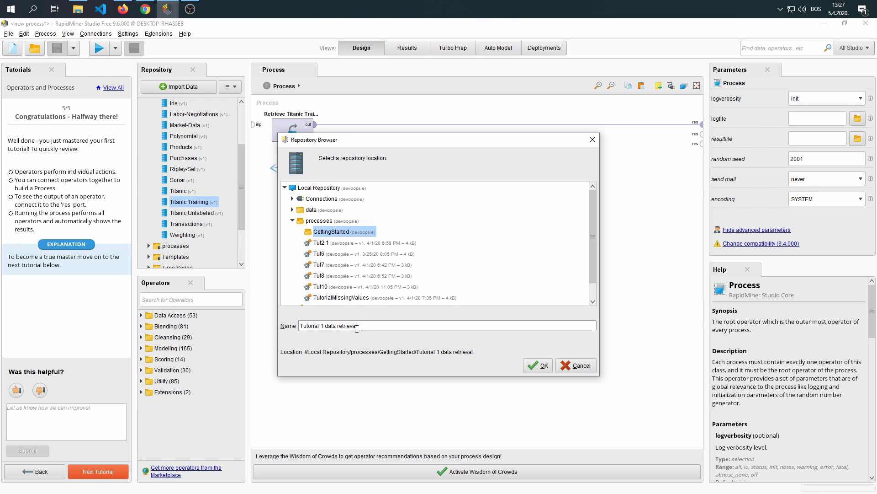
click(538, 365)
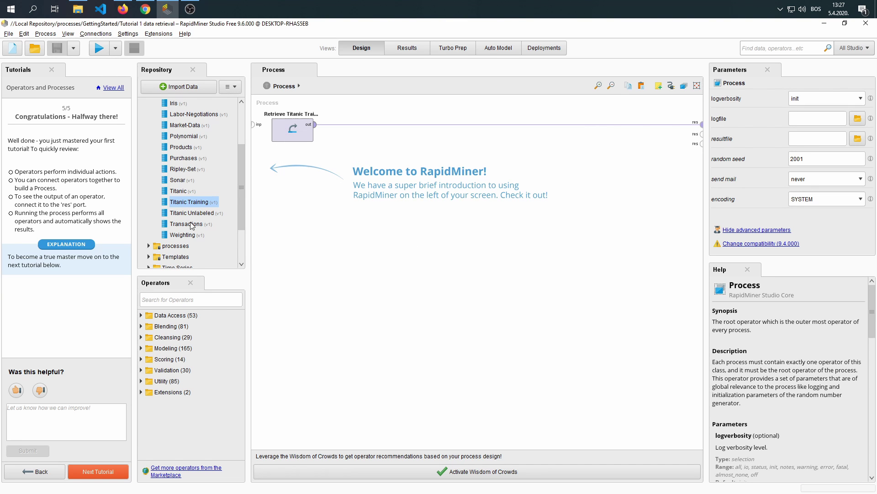